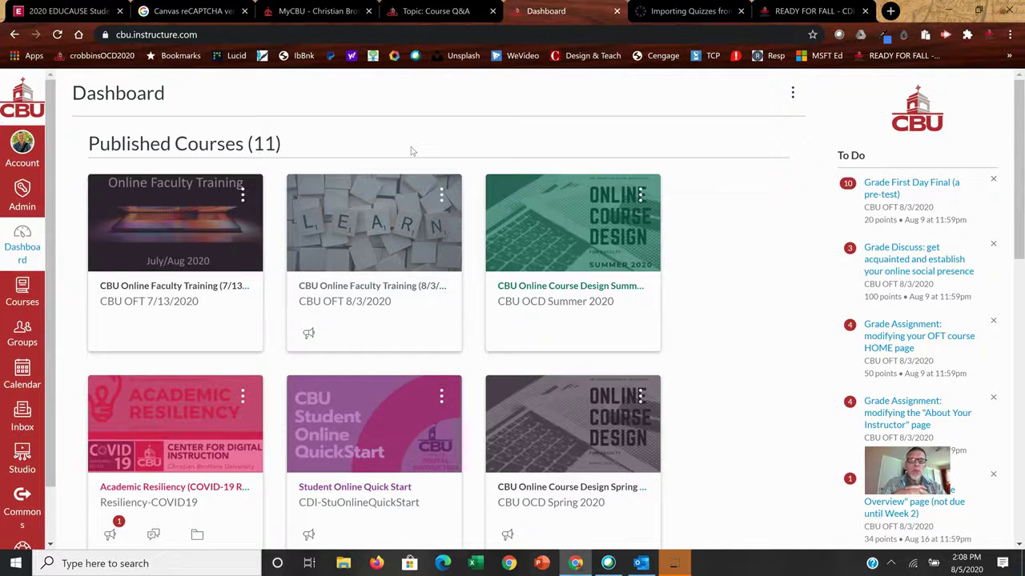
# Open the Syllabus page of the CBU OFT 8/3/2020 course and examine the dated items in its Course Summary
pyautogui.click(359, 291)
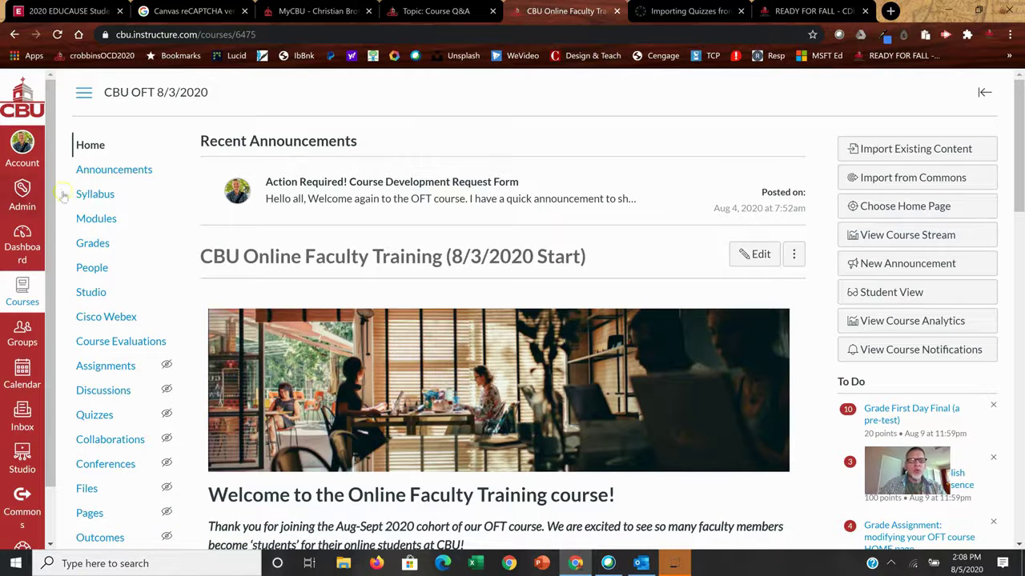
pyautogui.click(96, 196)
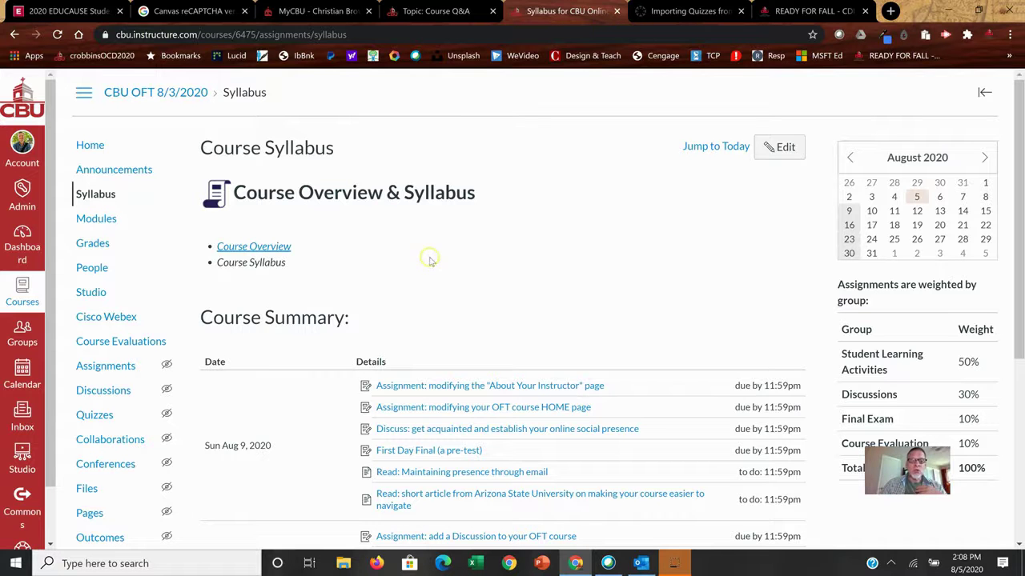
pyautogui.scroll(-1, 489, 285)
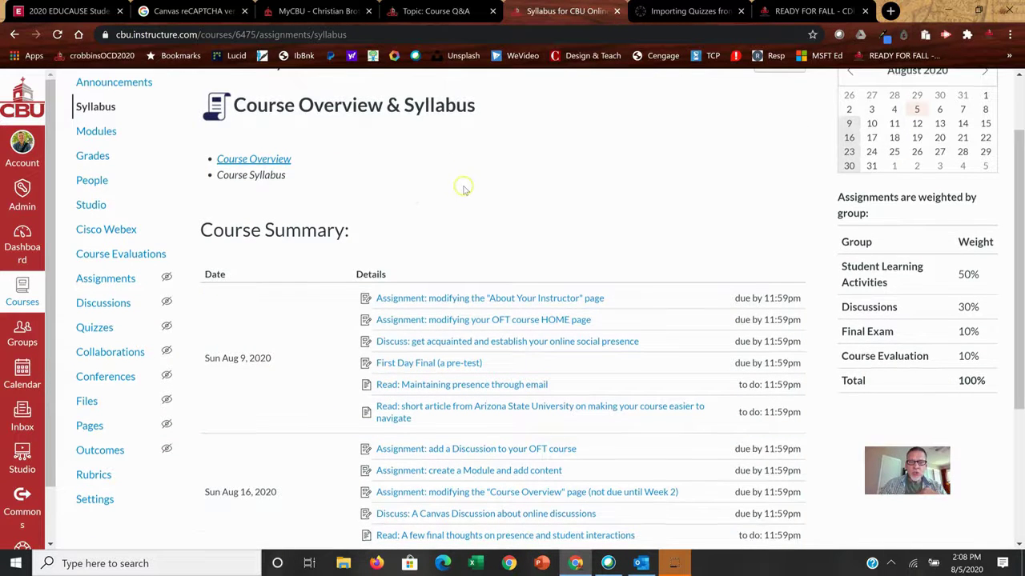
pyautogui.scroll(-2, 461, 188)
pyautogui.scroll(-1, 328, 471)
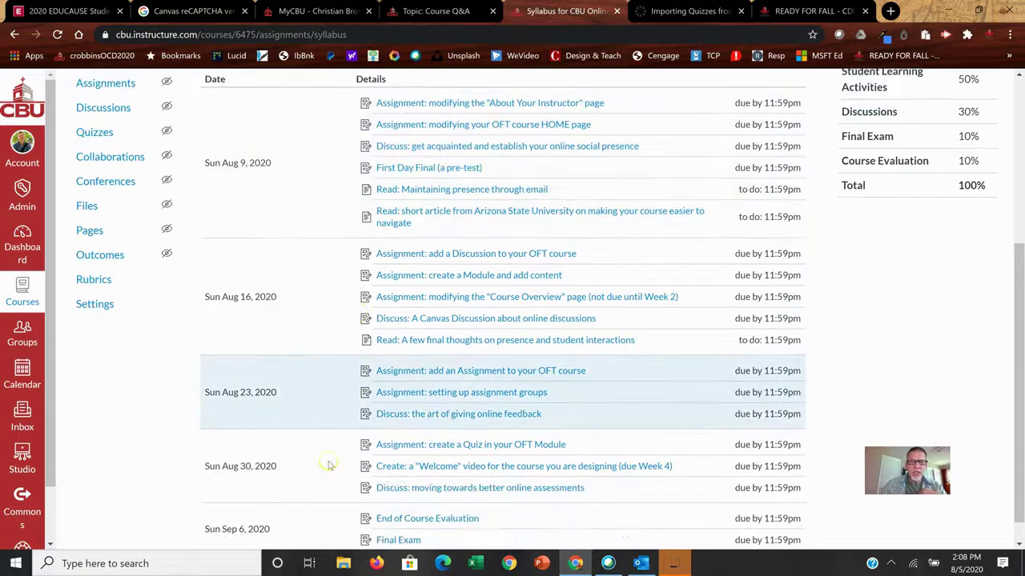
pyautogui.scroll(4, 328, 458)
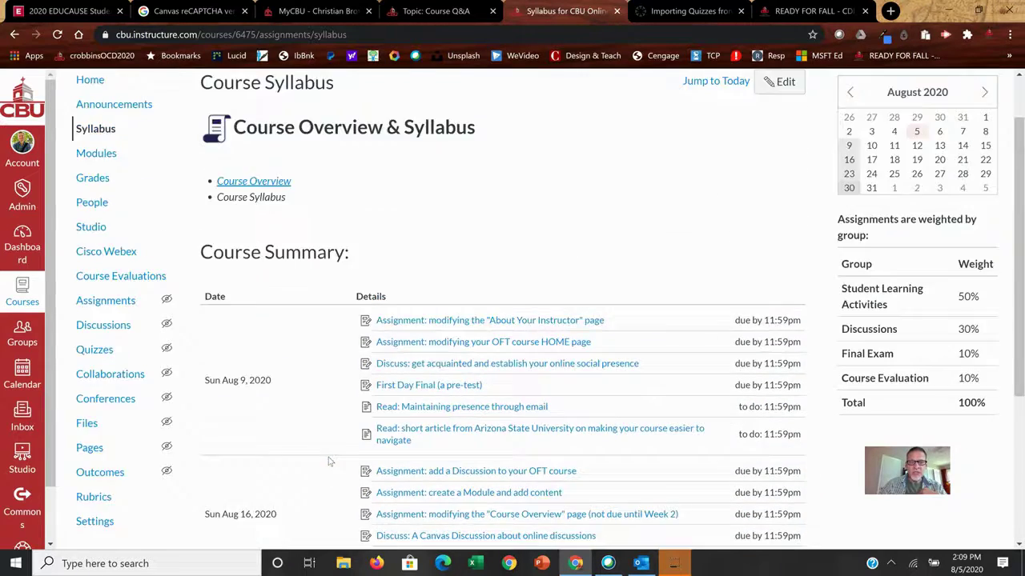
pyautogui.scroll(-2, 328, 455)
pyautogui.scroll(-3, 329, 452)
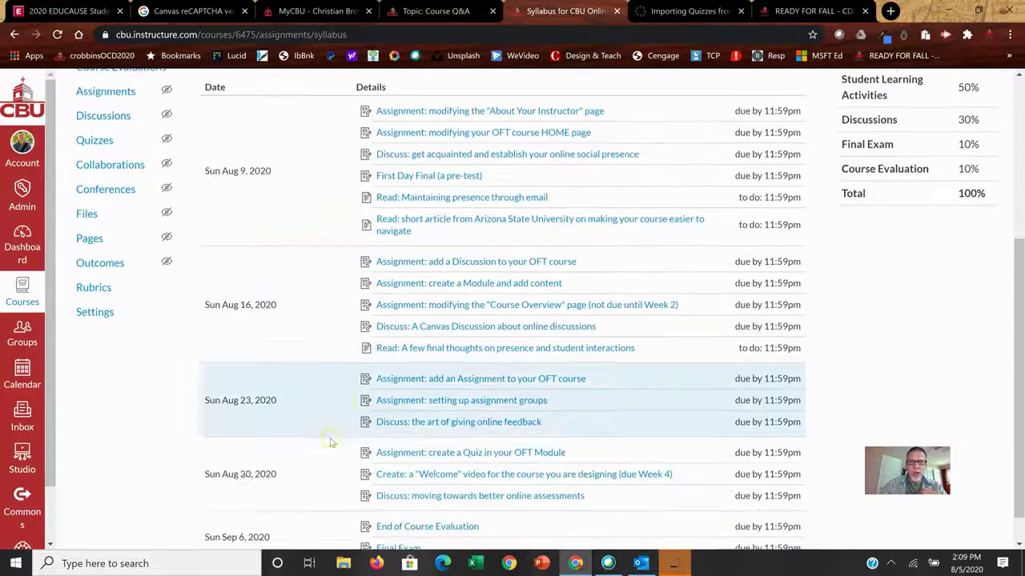
pyautogui.scroll(2, 331, 443)
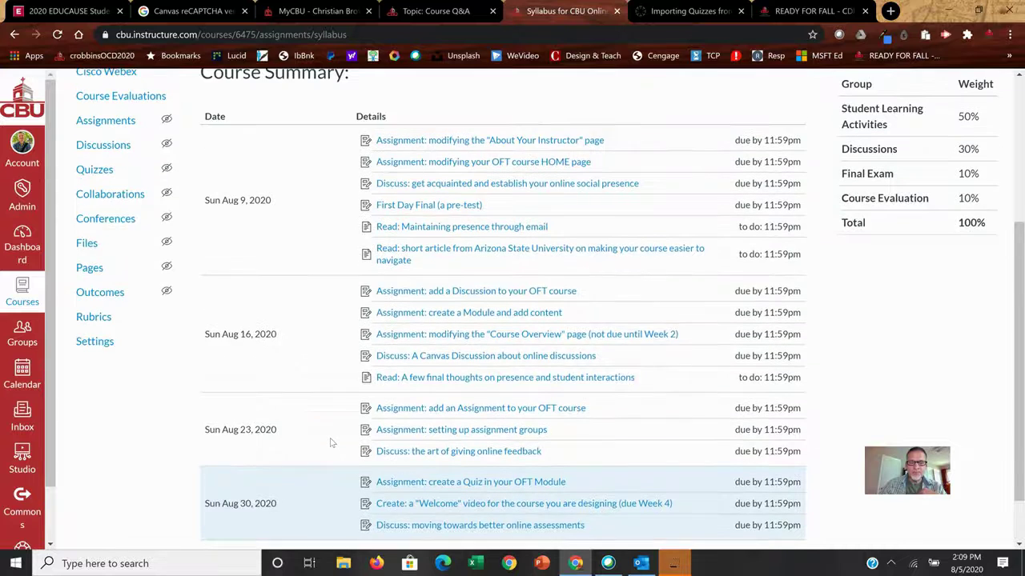
pyautogui.scroll(1, 331, 443)
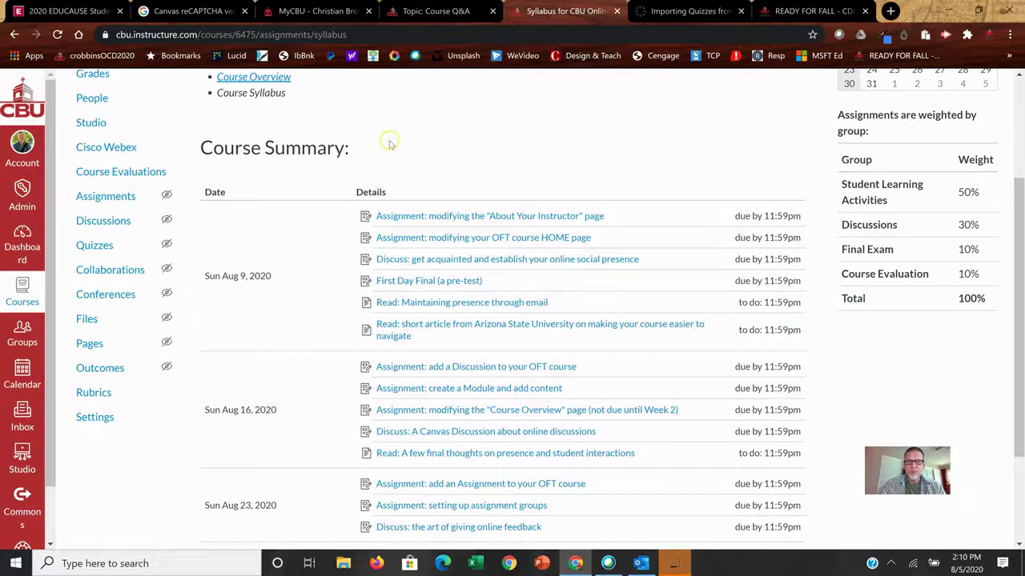
pyautogui.scroll(3, 390, 143)
pyautogui.scroll(-2, 389, 143)
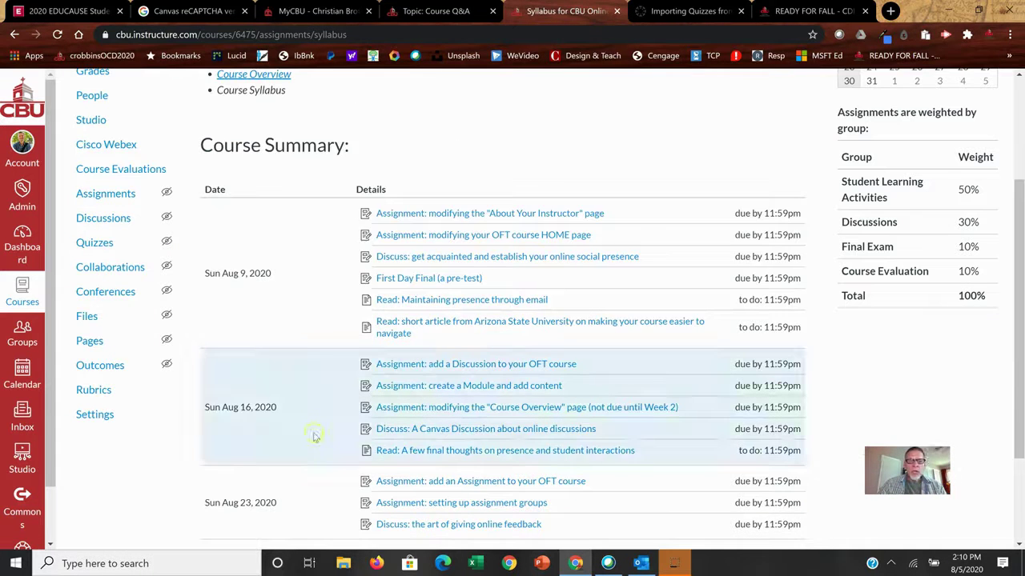
pyautogui.scroll(-2, 336, 497)
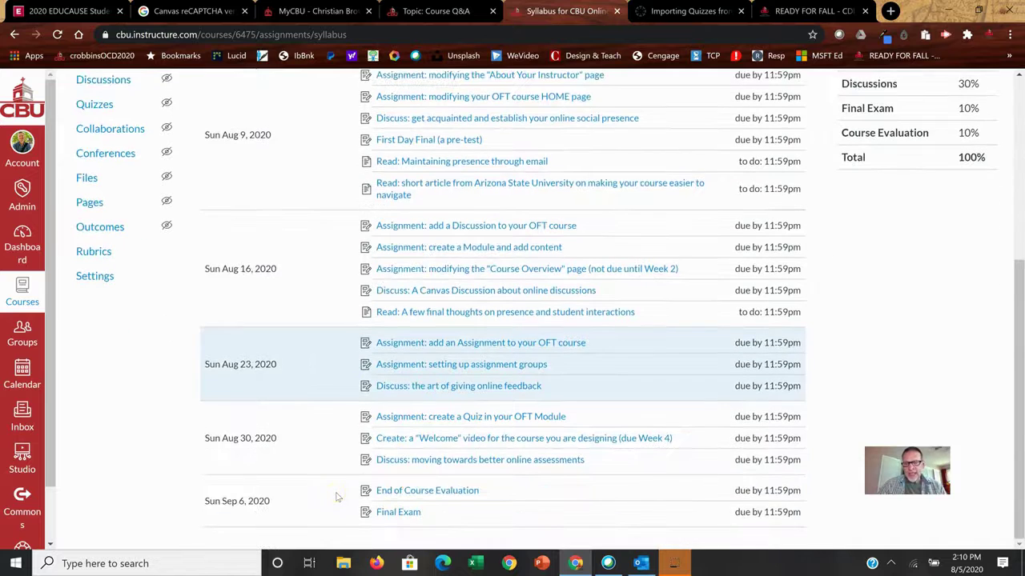
pyautogui.scroll(5, 336, 496)
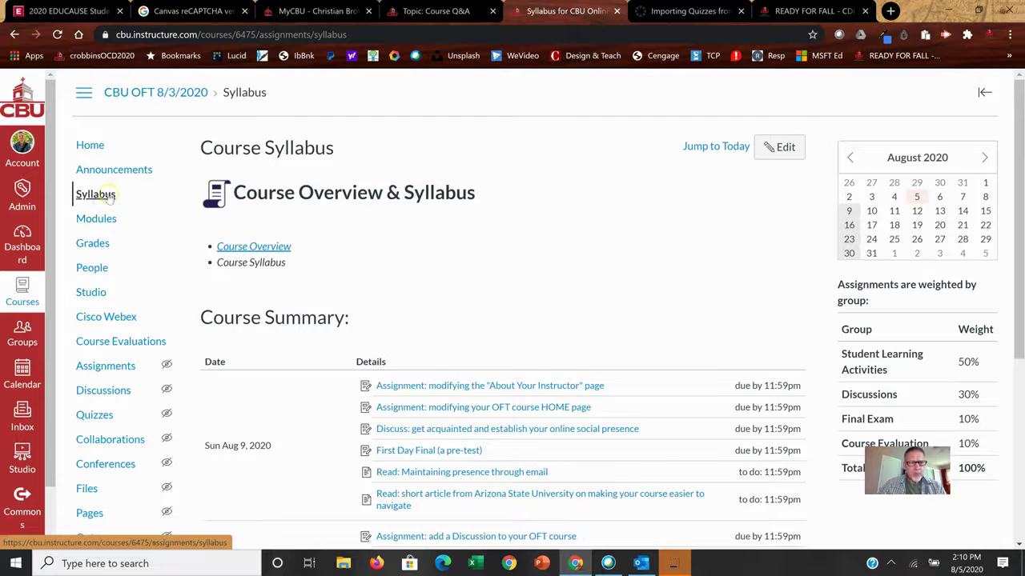
pyautogui.scroll(-4, 595, 286)
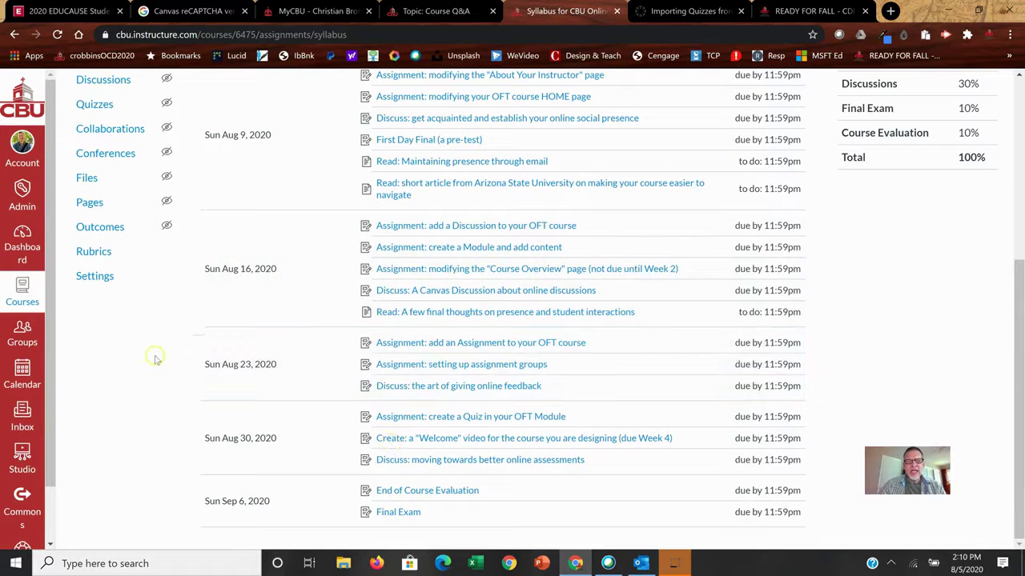
pyautogui.scroll(4, 164, 360)
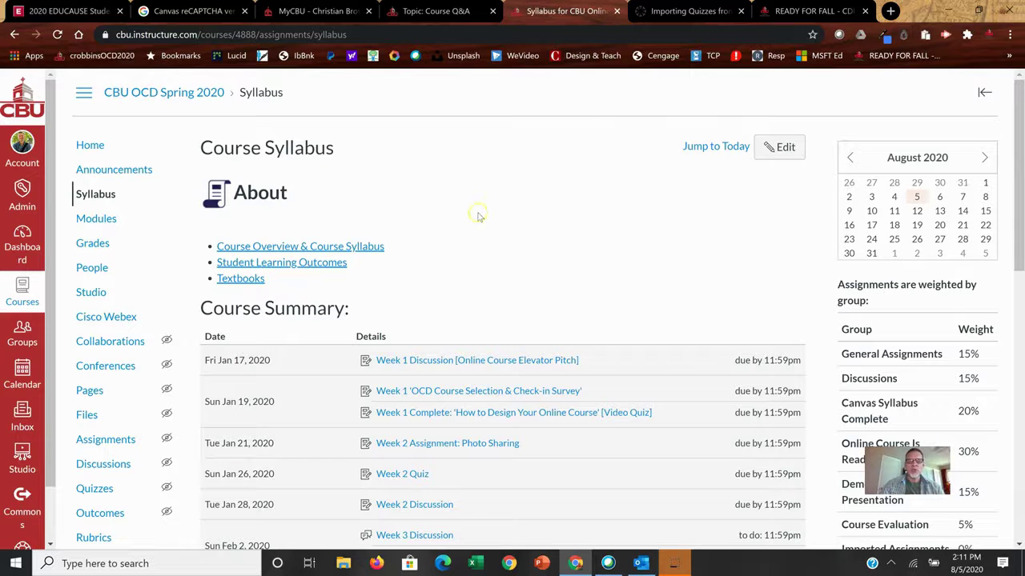
# Examine the CBU OCD Spring 2020 syllabus, comparing the dated Course Summary items with the undated ones at the end
pyautogui.scroll(-3, 433, 380)
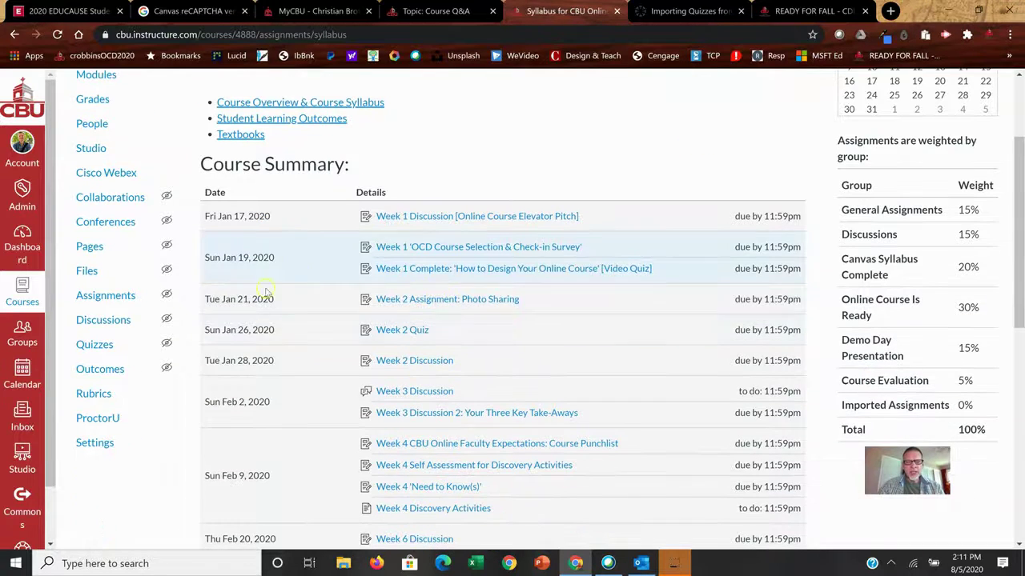
pyautogui.scroll(-3, 297, 405)
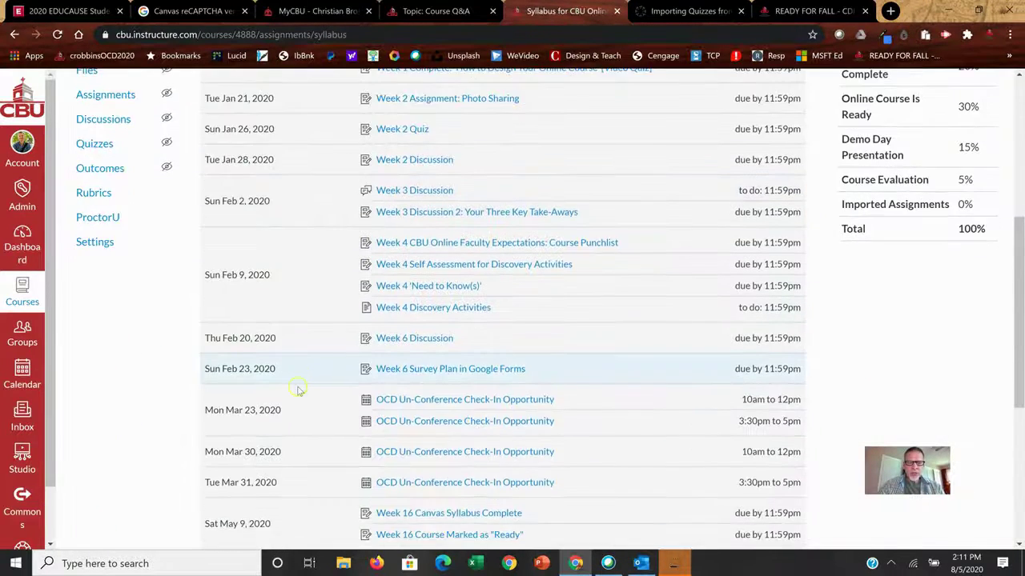
pyautogui.scroll(-2, 297, 390)
pyautogui.scroll(3, 297, 387)
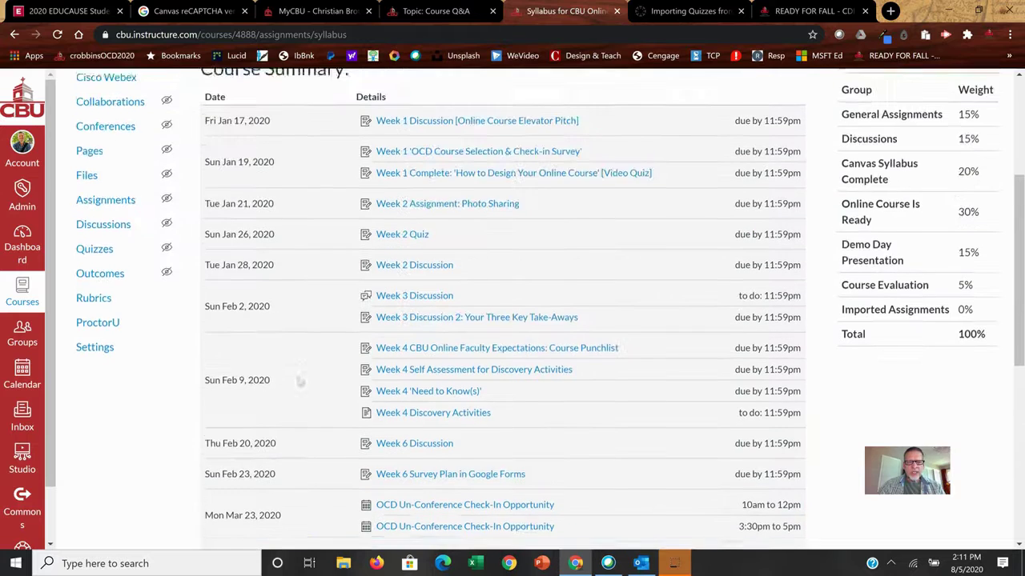
pyautogui.scroll(2, 298, 382)
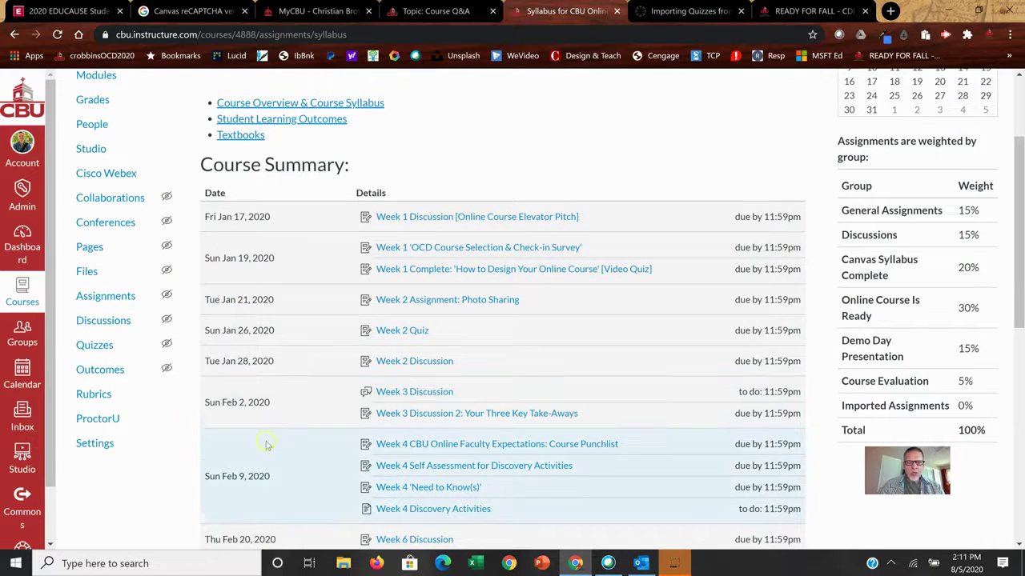
pyautogui.scroll(-2, 280, 445)
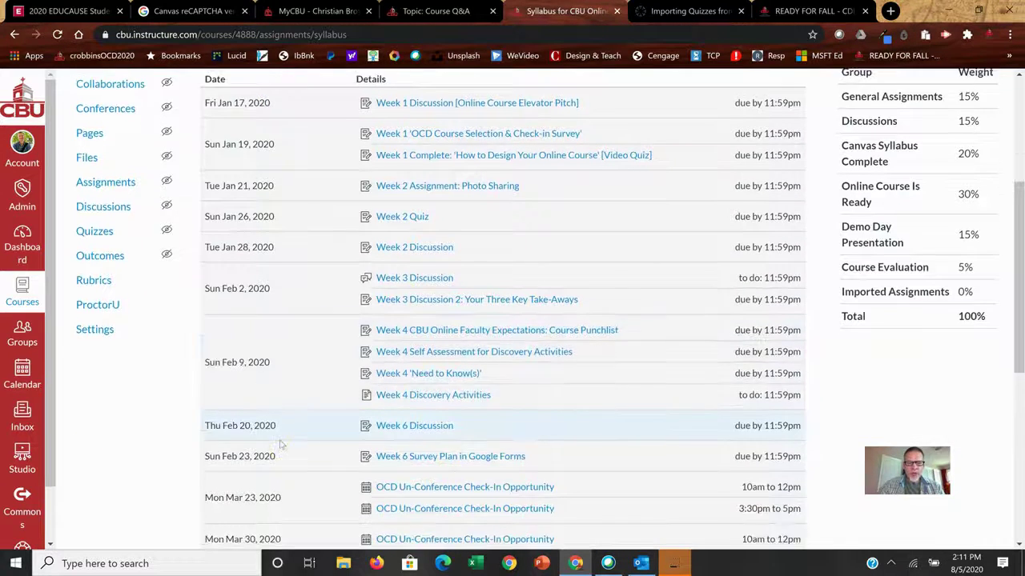
pyautogui.scroll(-4, 281, 445)
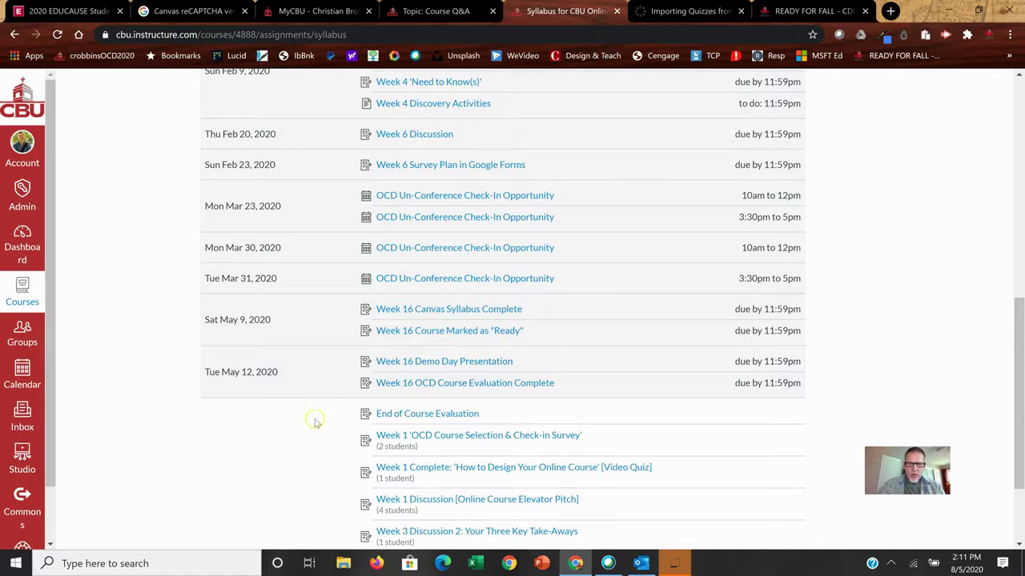
pyautogui.scroll(-3, 313, 424)
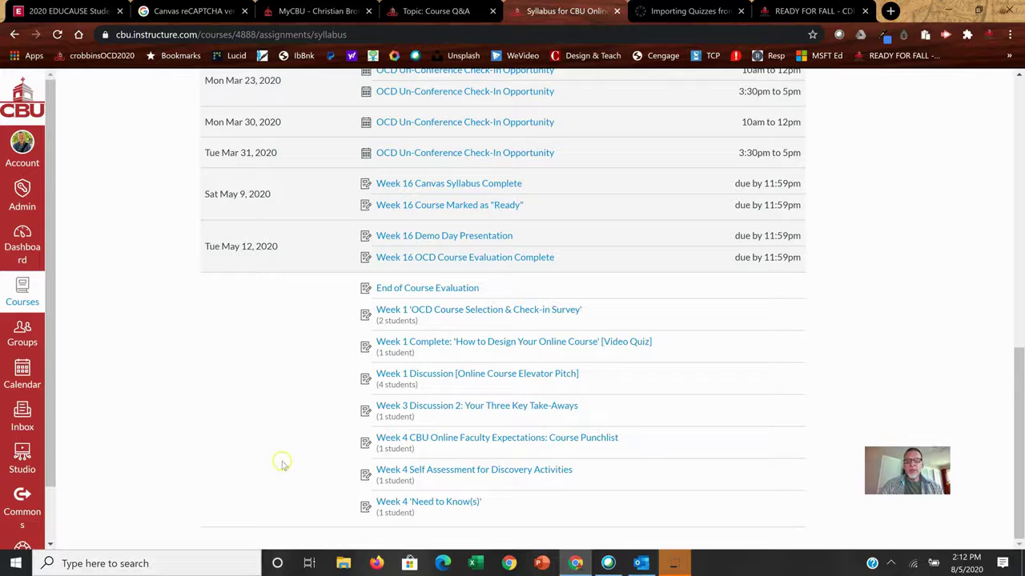
pyautogui.scroll(-1, 286, 454)
pyautogui.scroll(8, 287, 453)
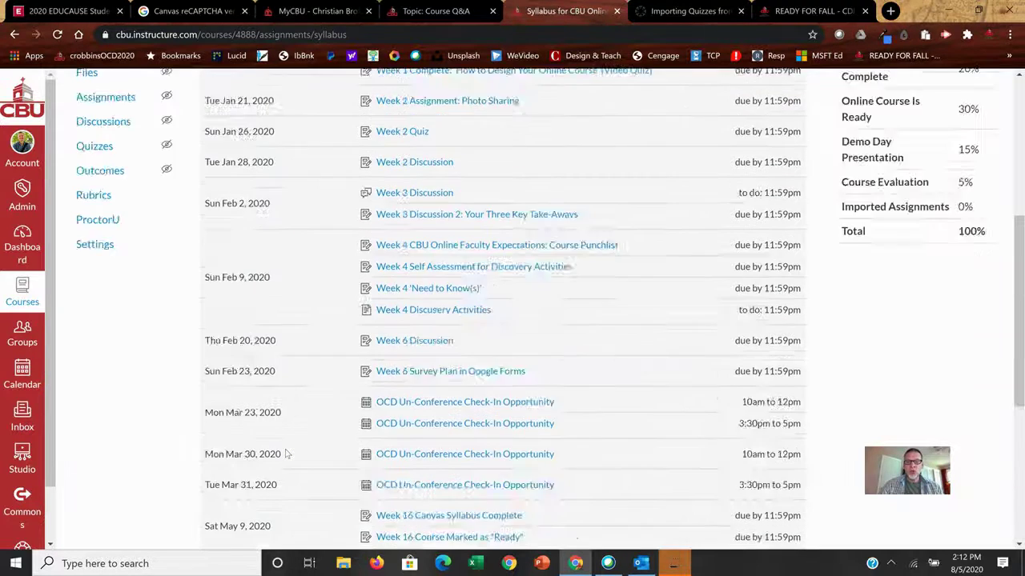
pyautogui.scroll(-3, 284, 449)
pyautogui.scroll(-4, 284, 446)
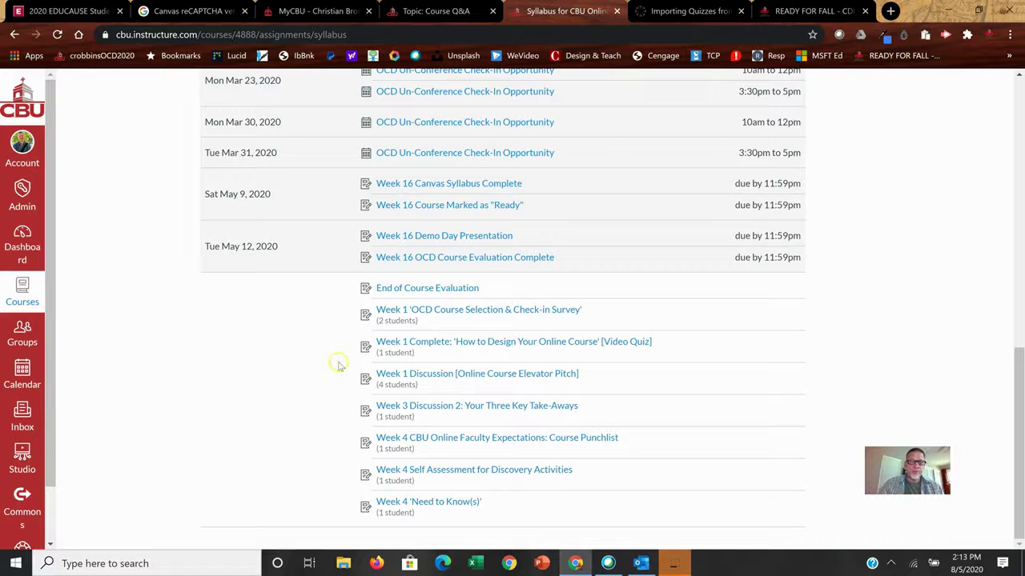
pyautogui.scroll(3, 339, 366)
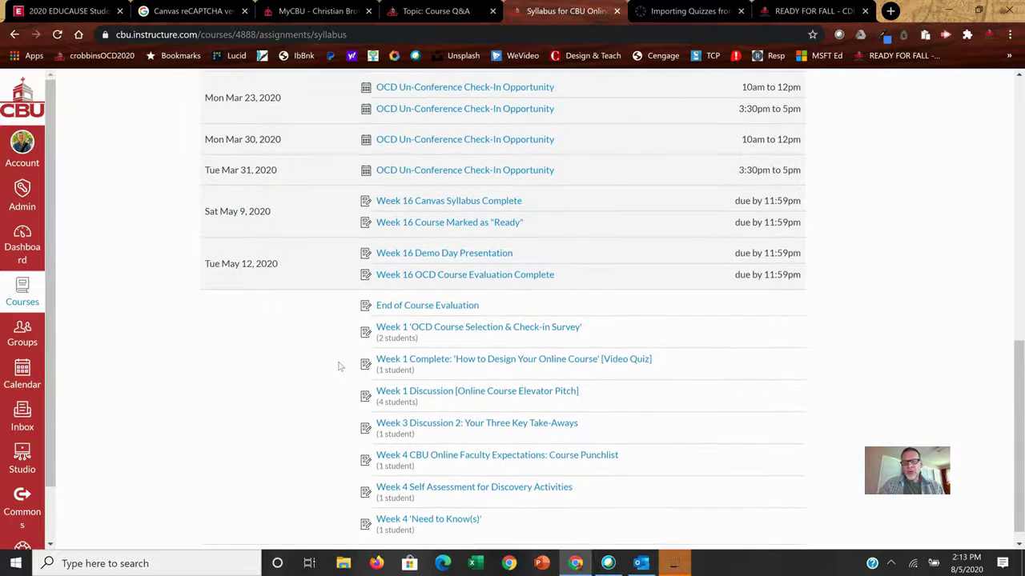
pyautogui.scroll(8, 339, 365)
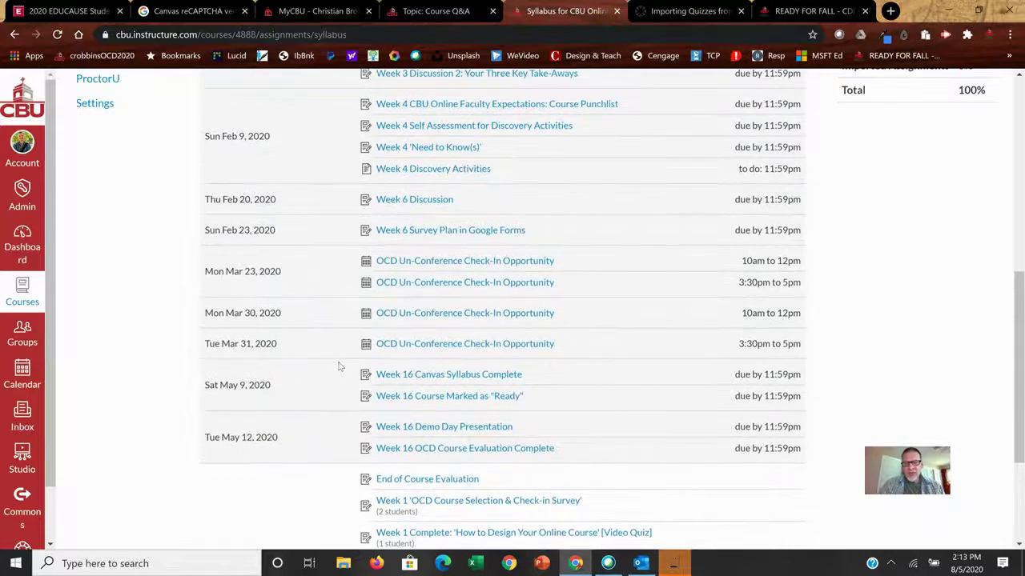
pyautogui.scroll(-3, 339, 360)
pyautogui.scroll(1, 338, 360)
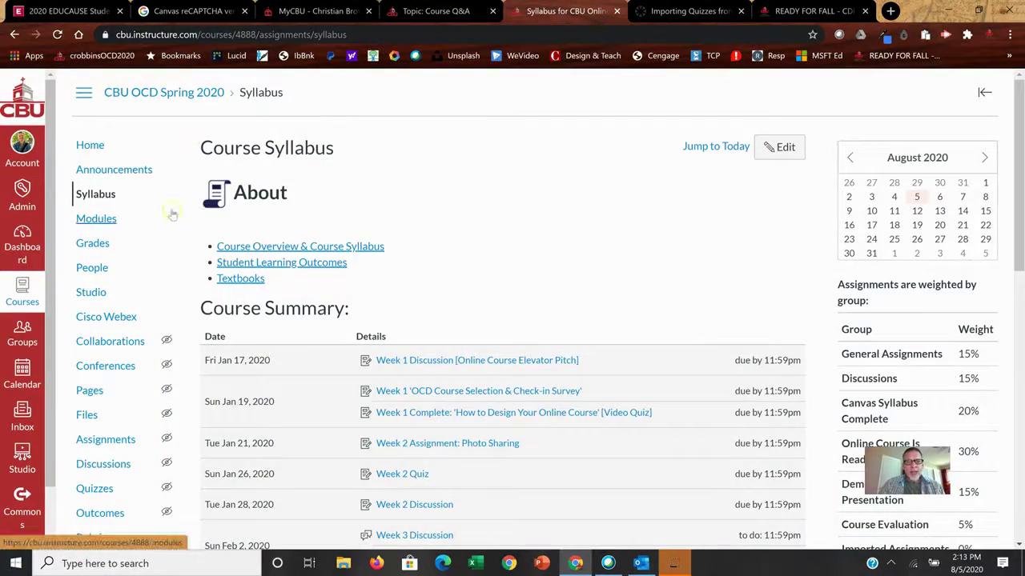
# Return to the CBU OCD Spring 2020 home page and switch the course to Student View
pyautogui.click(95, 152)
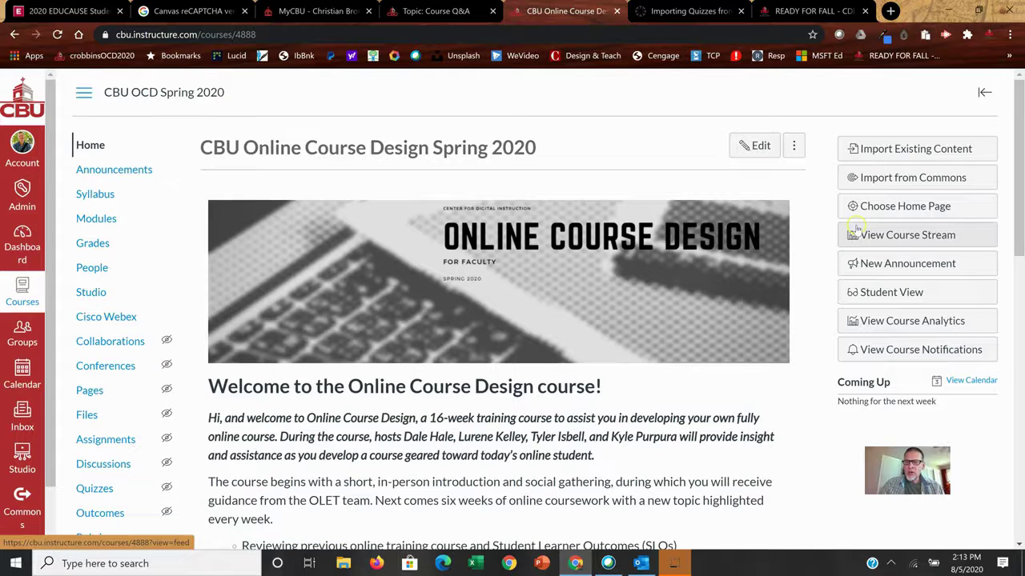
pyautogui.click(876, 294)
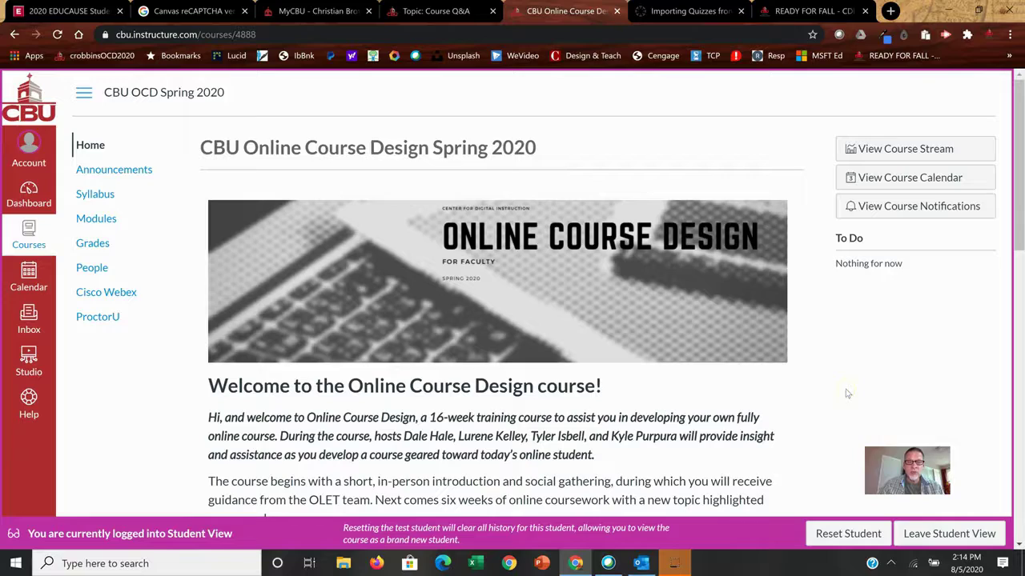
pyautogui.scroll(-3, 815, 417)
pyautogui.scroll(3, 817, 411)
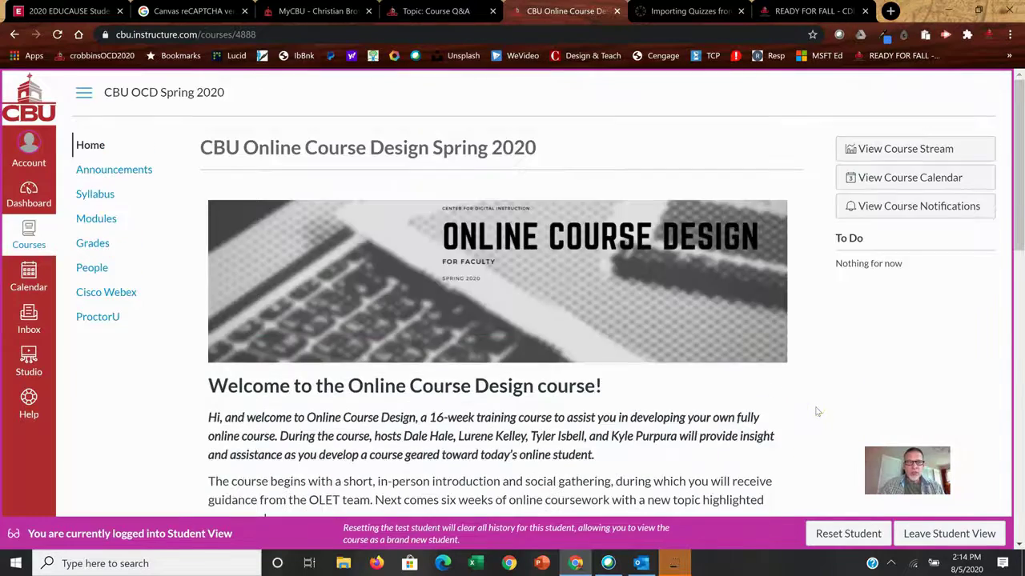
# Open the Syllabus page as the test student and examine which items appear at the end of the Course Summary
pyautogui.click(99, 195)
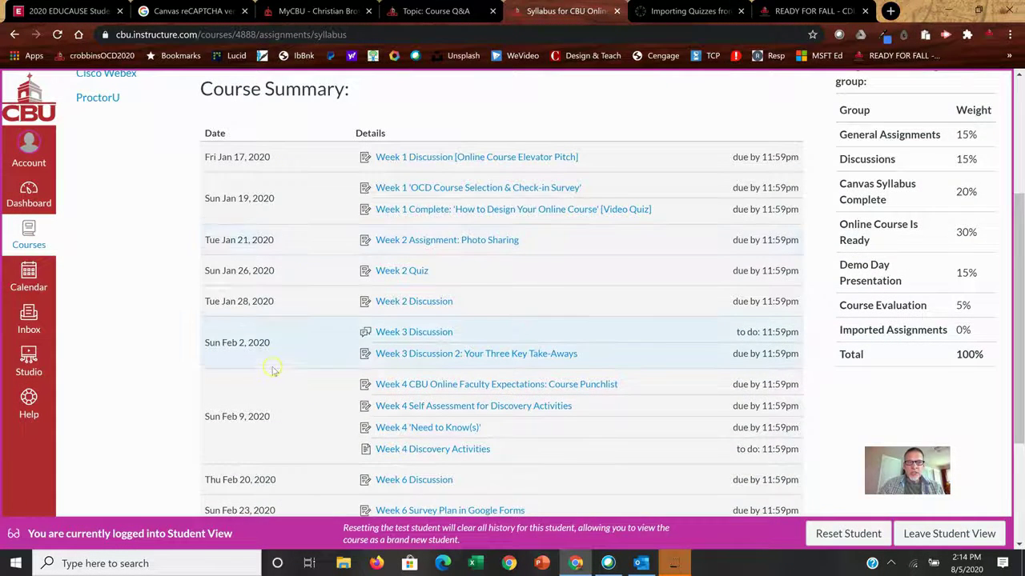
pyautogui.scroll(-2, 270, 366)
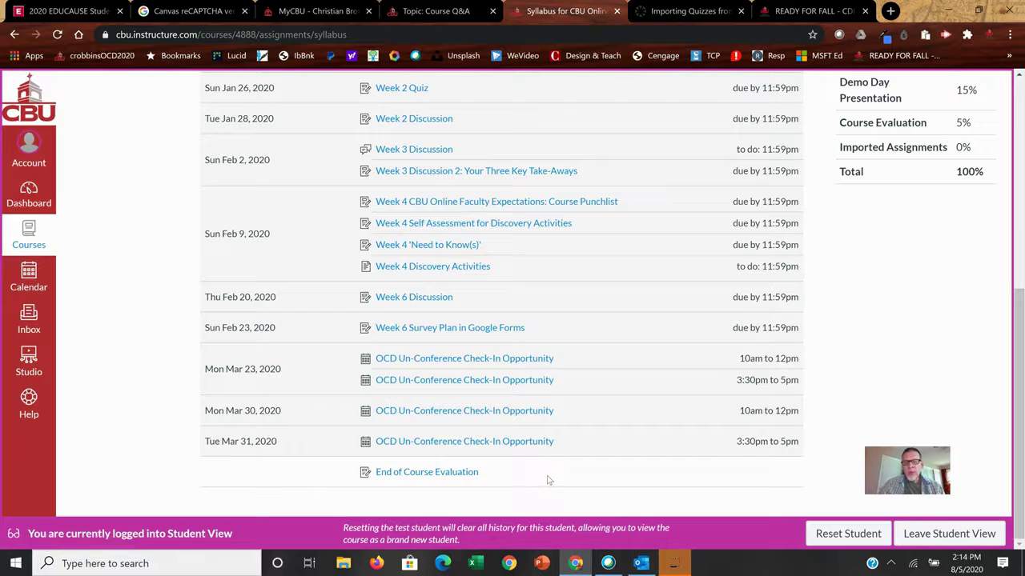
pyautogui.scroll(1, 521, 323)
pyautogui.scroll(-1, 521, 317)
pyautogui.scroll(1, 308, 458)
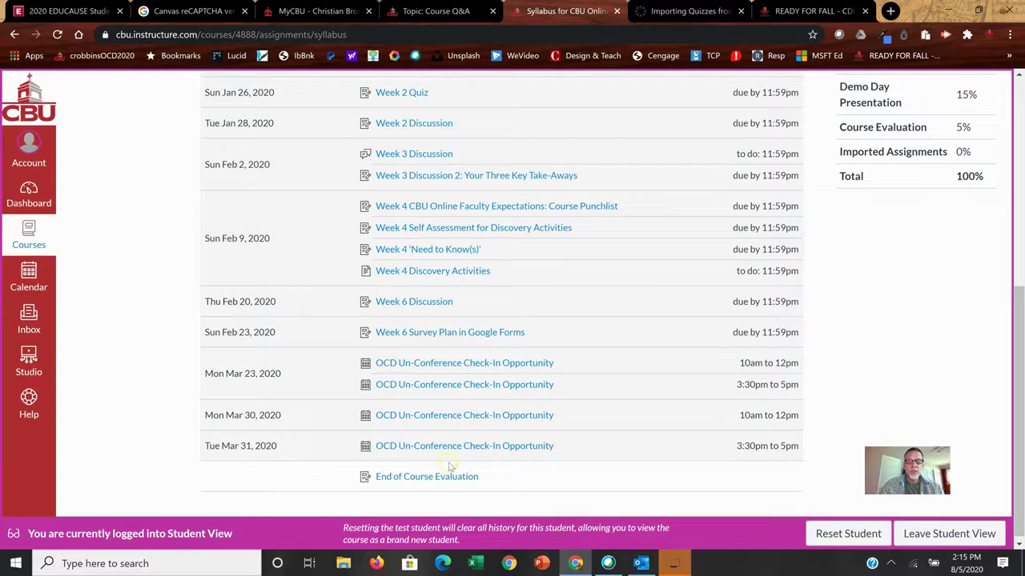
pyautogui.click(313, 472)
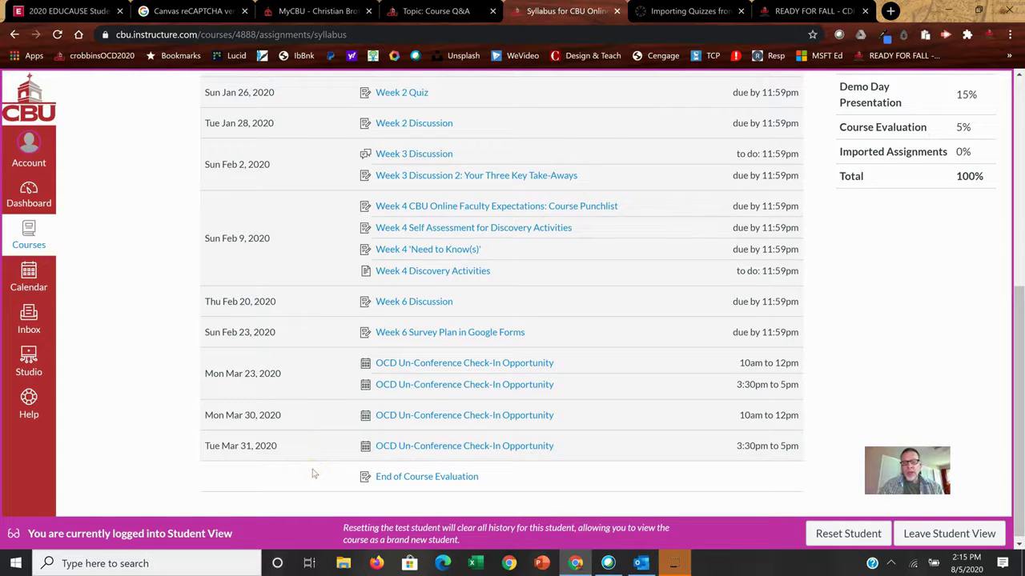
pyautogui.click(274, 483)
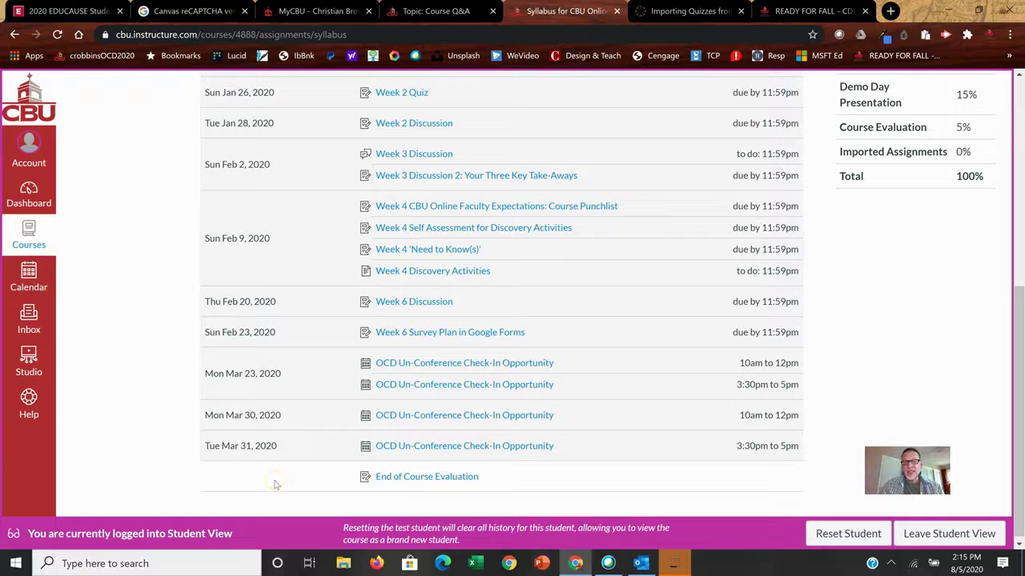
pyautogui.click(561, 492)
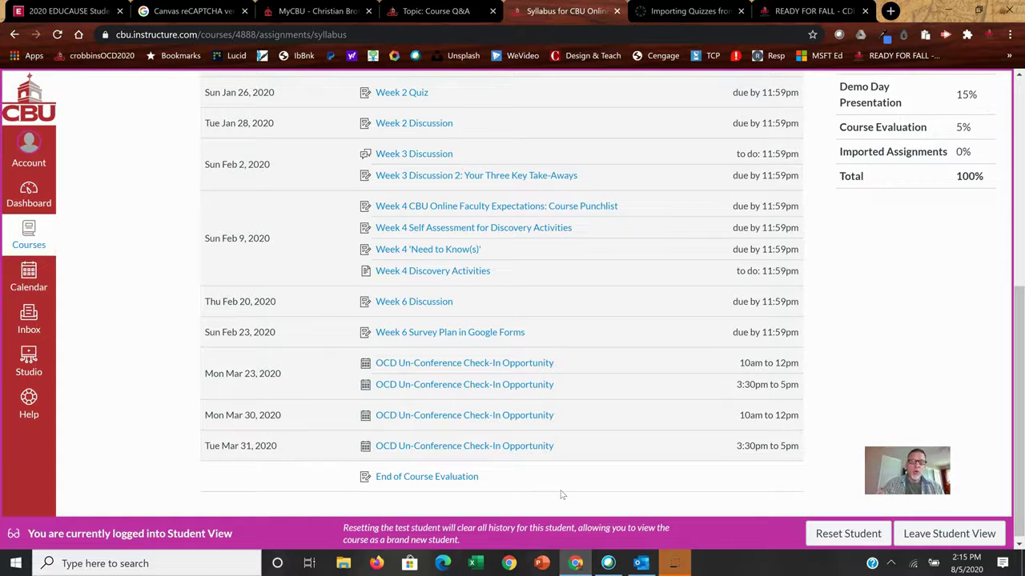
pyautogui.click(591, 478)
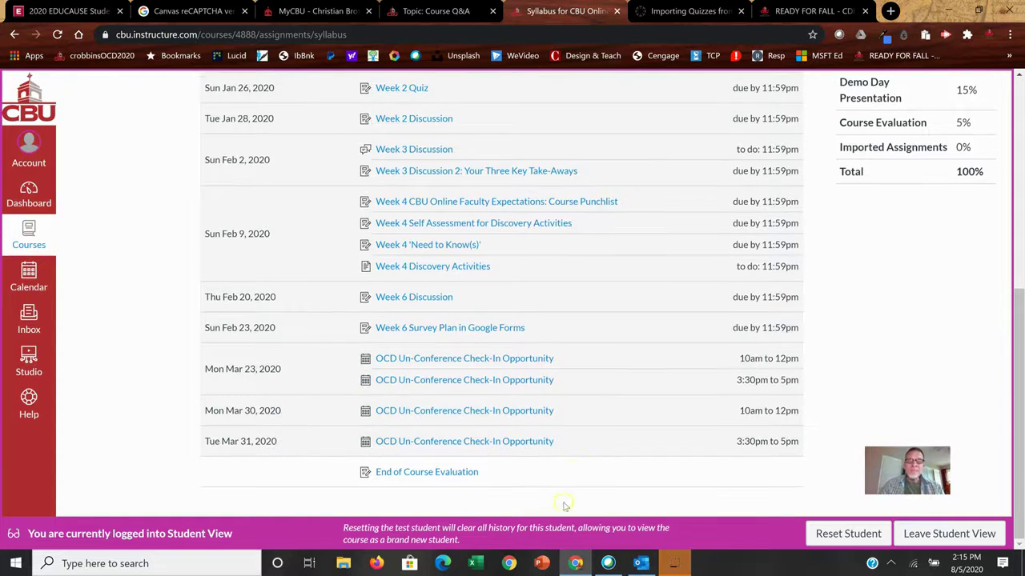
pyautogui.click(567, 478)
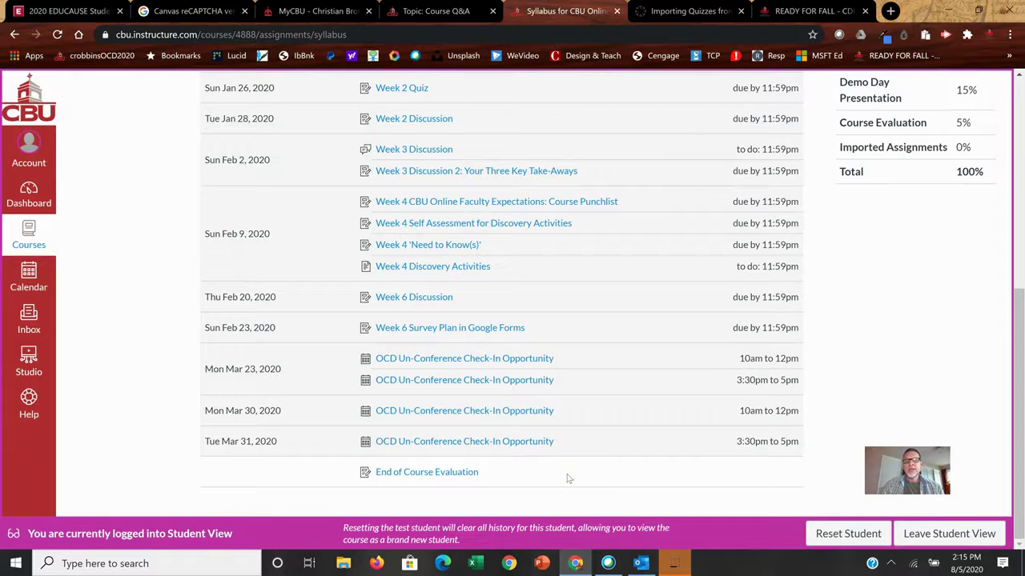
pyautogui.scroll(5, 566, 478)
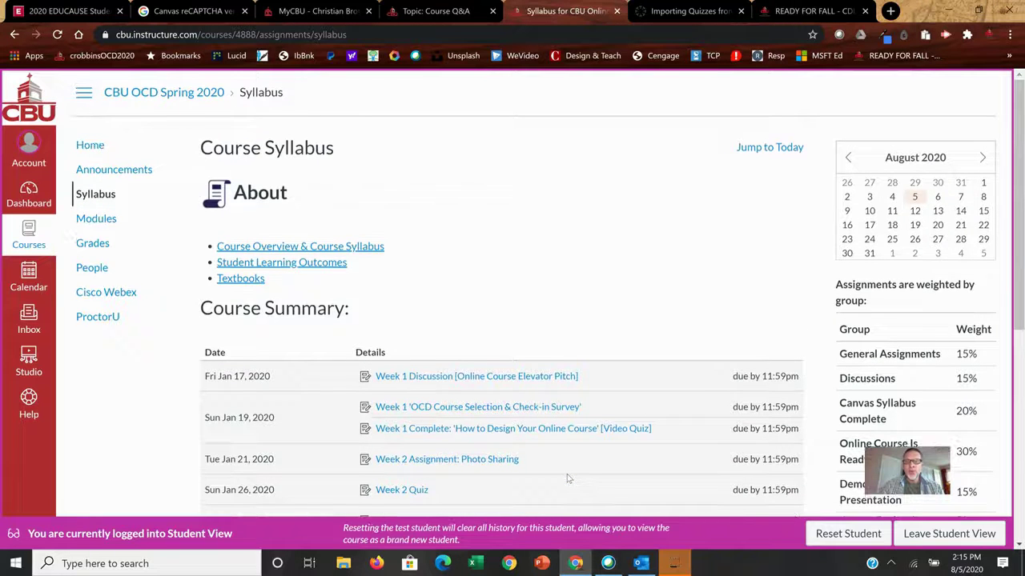